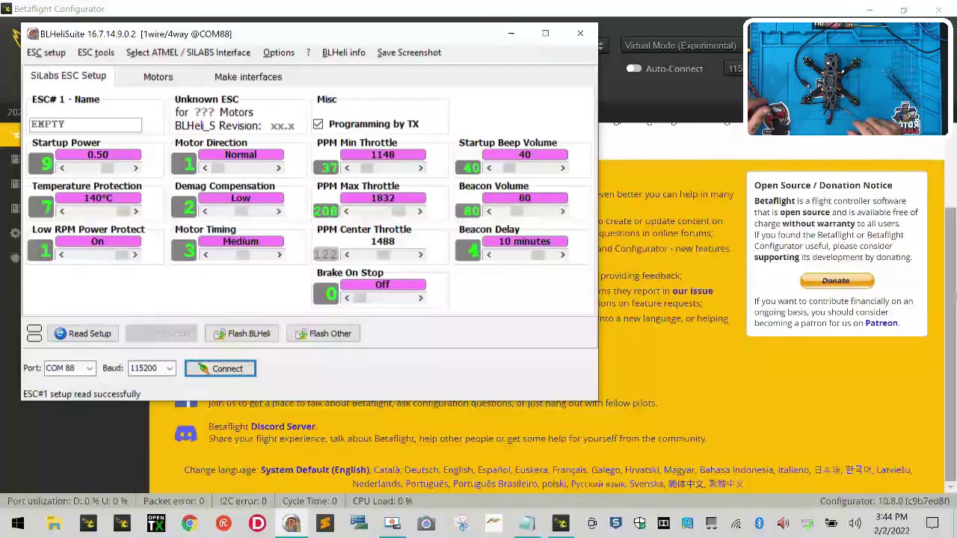
# Switch to Betaflight Configurator and connect to the flight controller on COM88.
pyautogui.click(509, 36)
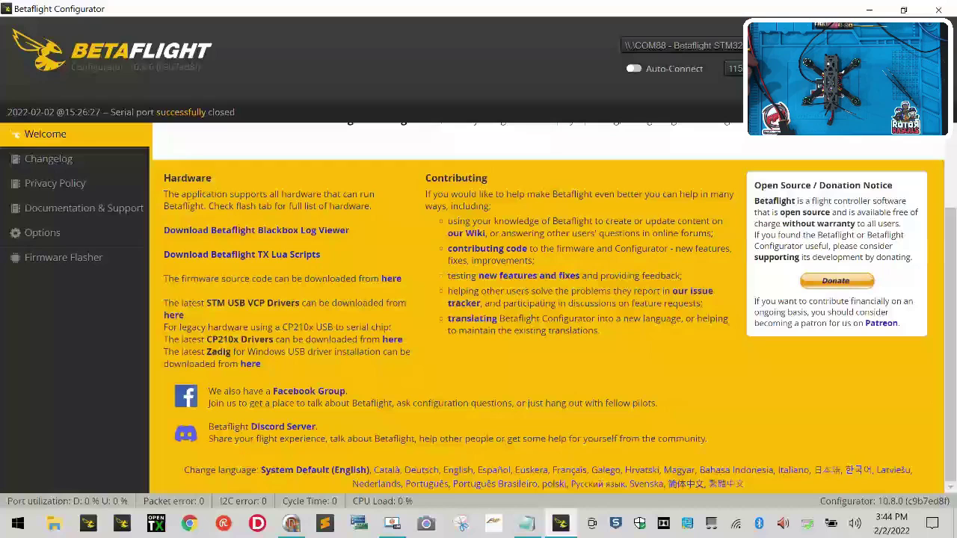
pyautogui.click(916, 60)
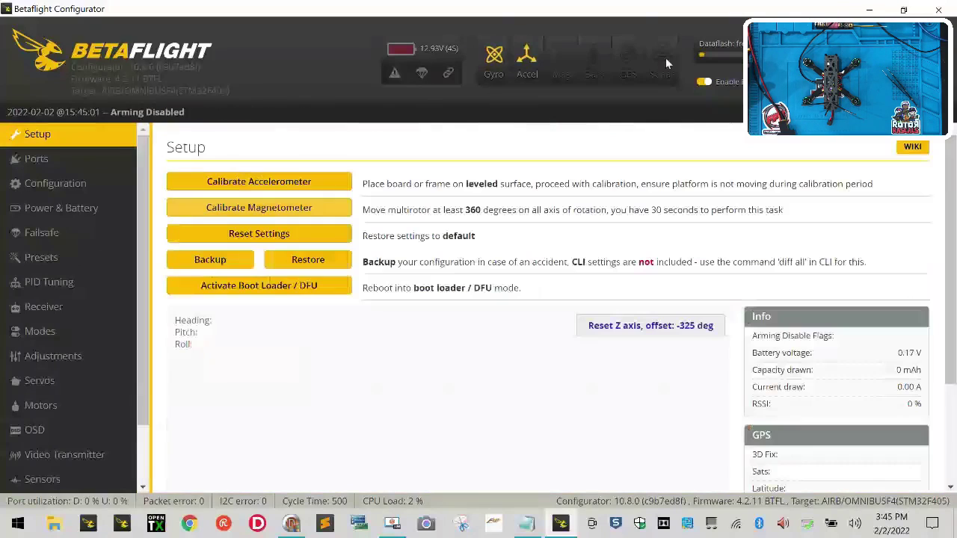
pyautogui.scroll(-1, 65, 344)
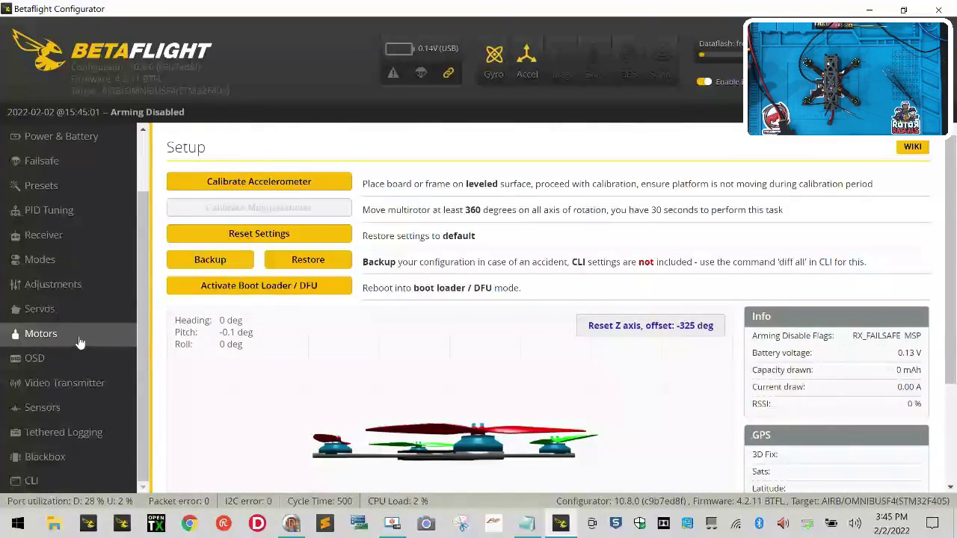
pyautogui.click(78, 337)
pyautogui.scroll(2, 25, 145)
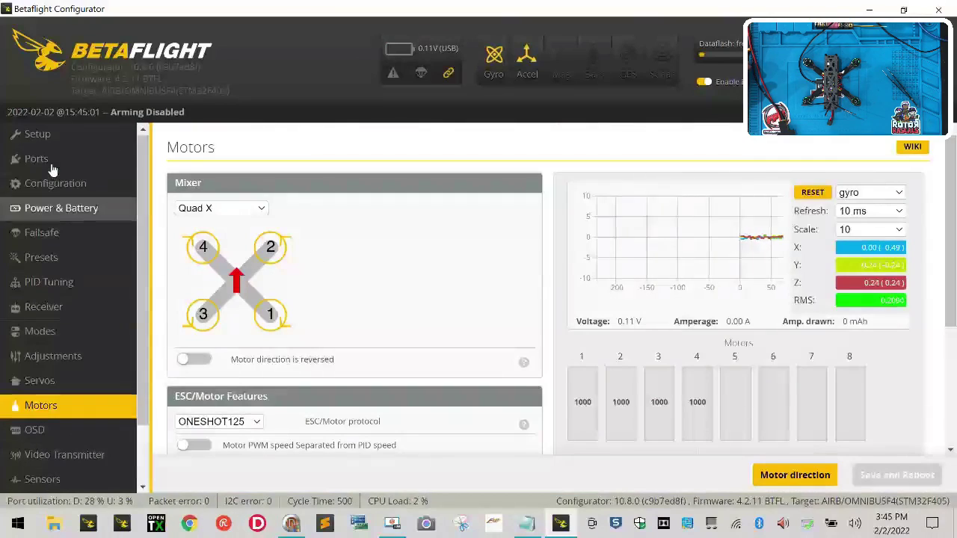
# Reset the Z axis offset of the craft's 3D preview and calibrate the accelerometer.
pyautogui.click(45, 134)
pyautogui.scroll(-2, 598, 418)
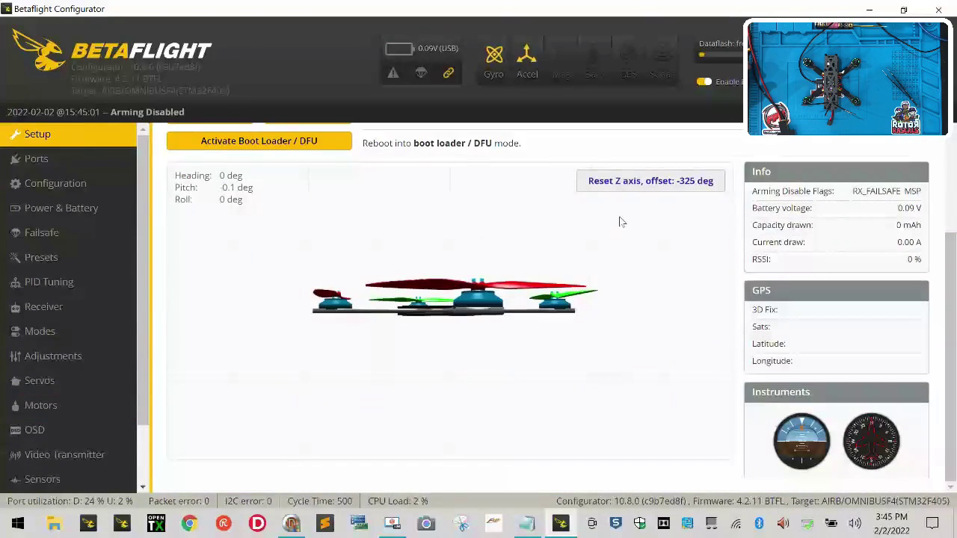
pyautogui.click(654, 181)
pyautogui.scroll(2, 545, 407)
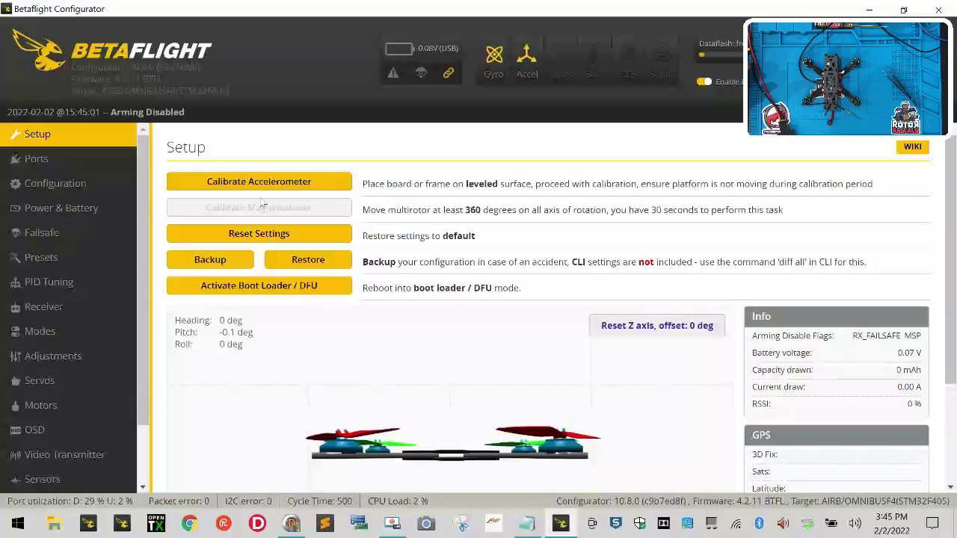
pyautogui.click(200, 187)
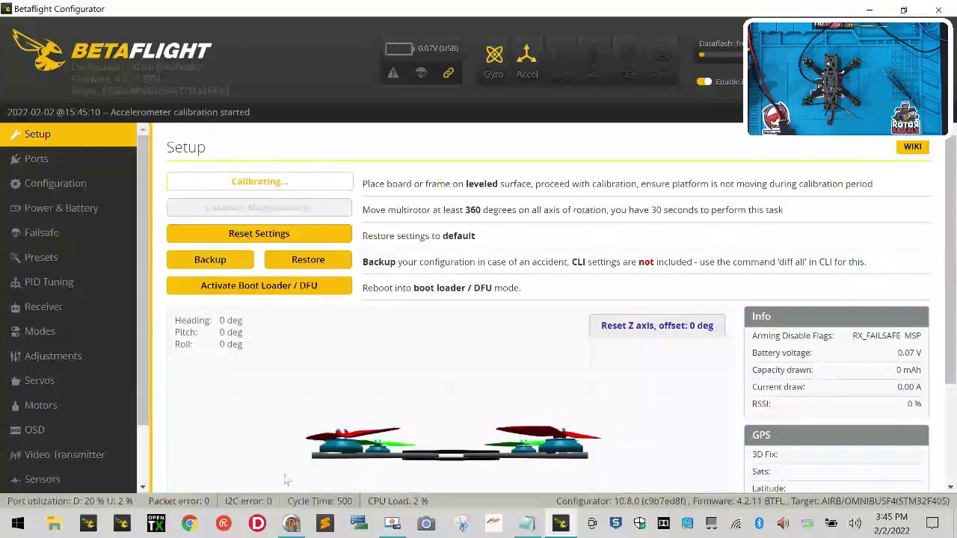
# Enable motor test mode for the craft by accepting the propeller-removal risk notice.
pyautogui.click(59, 410)
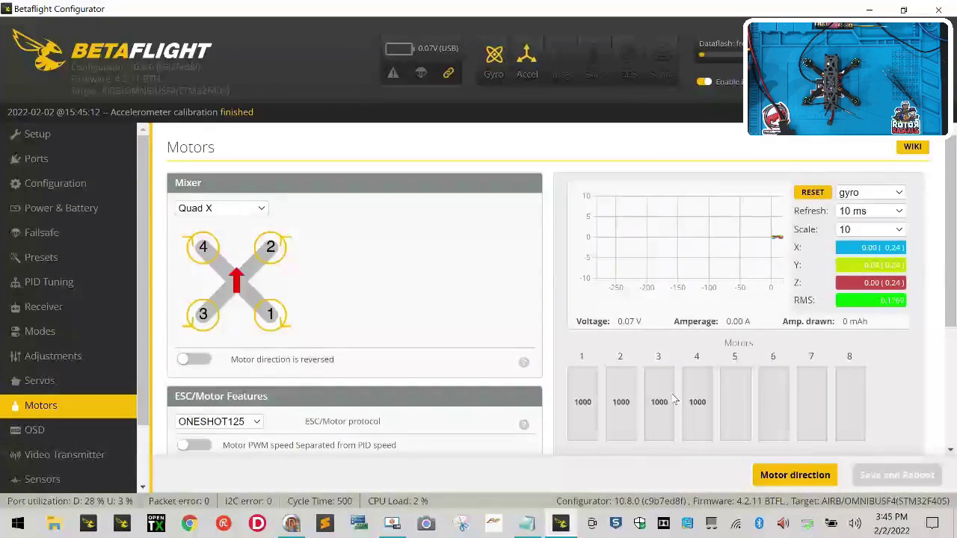
pyautogui.scroll(-2, 340, 300)
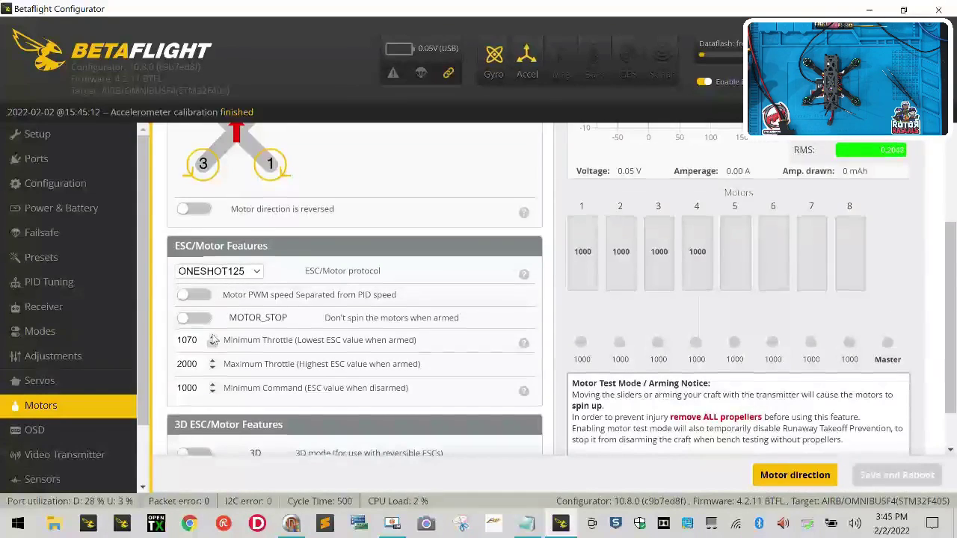
pyautogui.scroll(-1, 213, 338)
pyautogui.scroll(2, 755, 398)
pyautogui.scroll(-2, 581, 385)
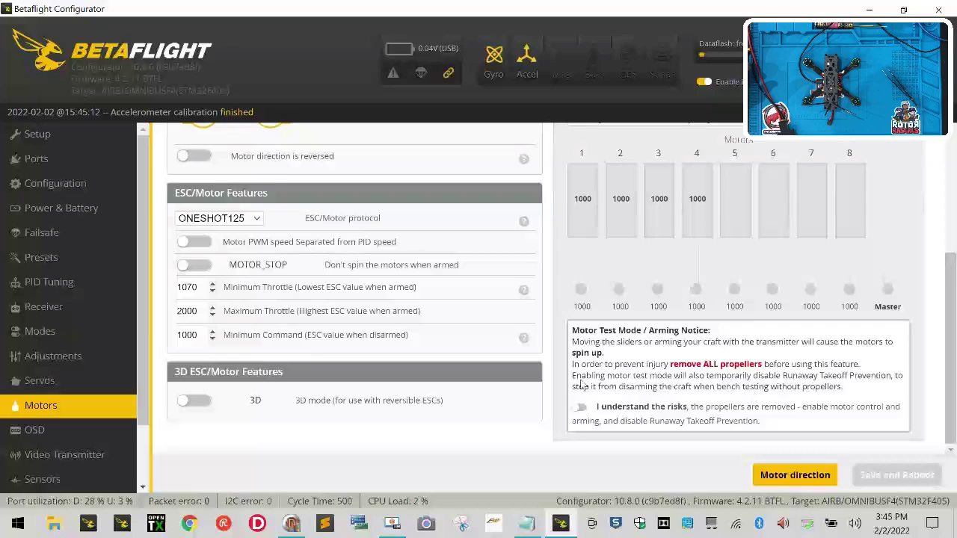
pyautogui.click(581, 408)
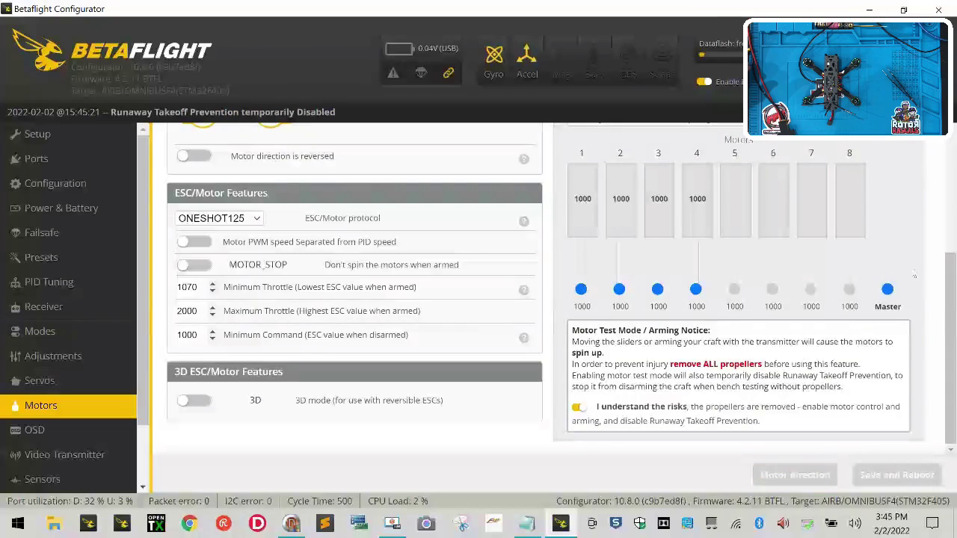
# Raise the master motor output to 2000, lower it to 1000, and turn motor test mode off.
pyautogui.moveTo(888, 289); pyautogui.dragTo(888, 246)
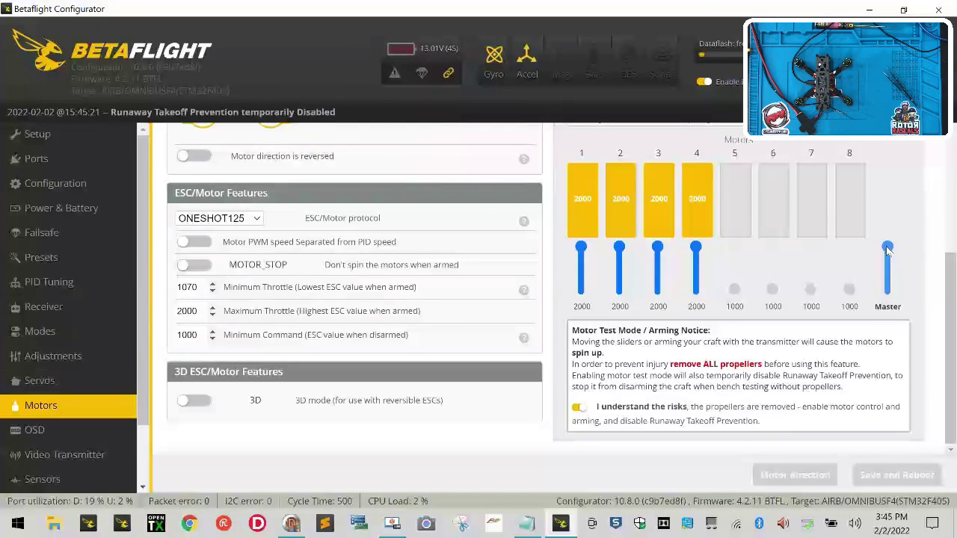
pyautogui.moveTo(887, 249); pyautogui.dragTo(888, 314)
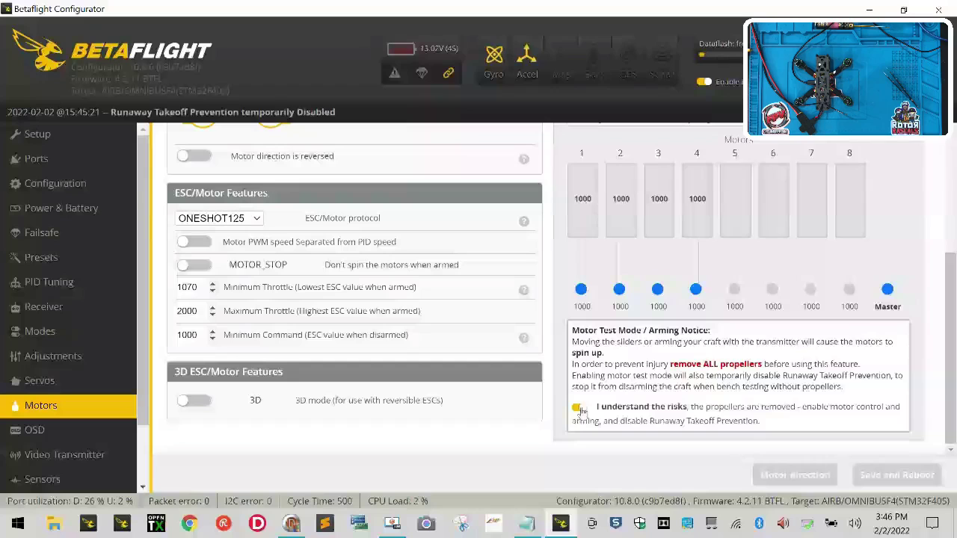
pyautogui.click(580, 408)
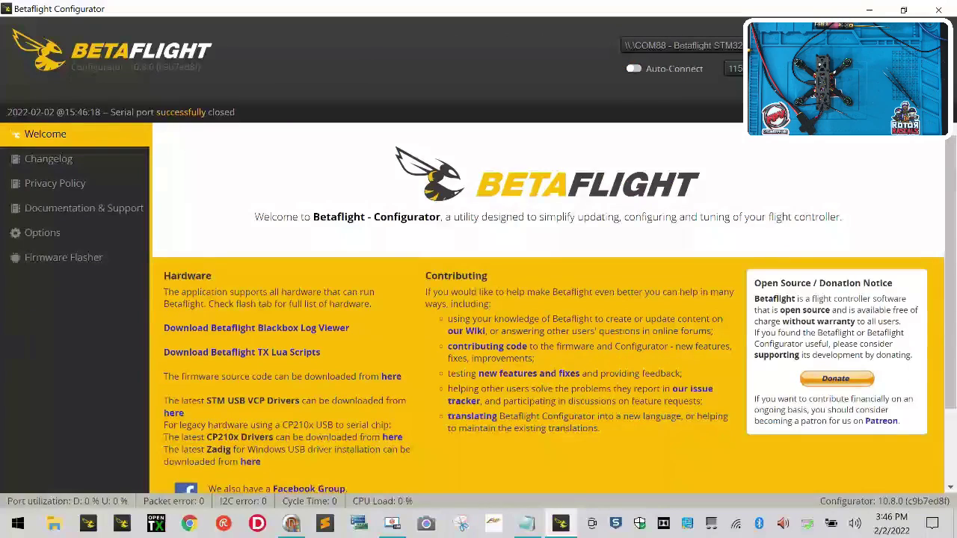
# Switch to BLHeliSuite and read the setup of all connected ESCs.
pyautogui.click(299, 528)
pyautogui.moveTo(373, 36); pyautogui.dragTo(480, 46)
pyautogui.click(174, 343)
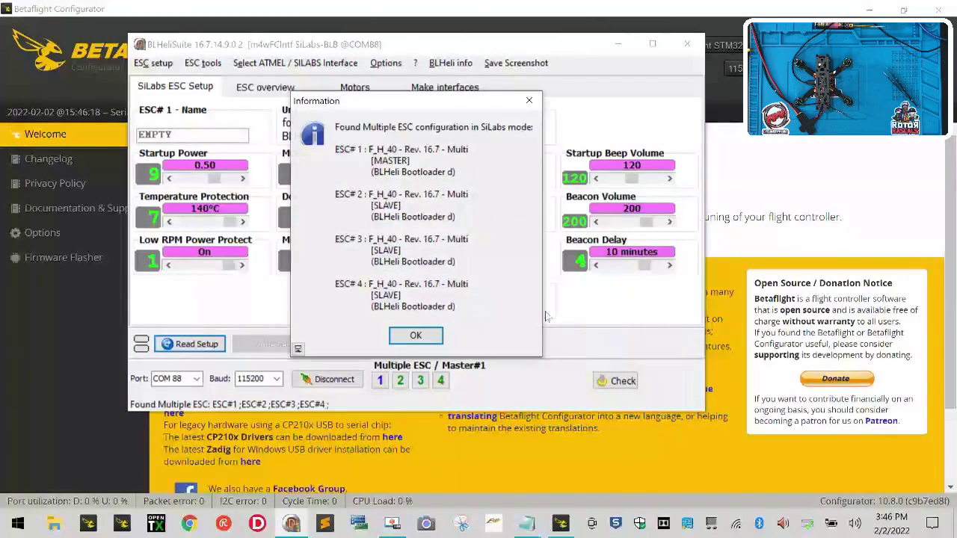
pyautogui.click(415, 336)
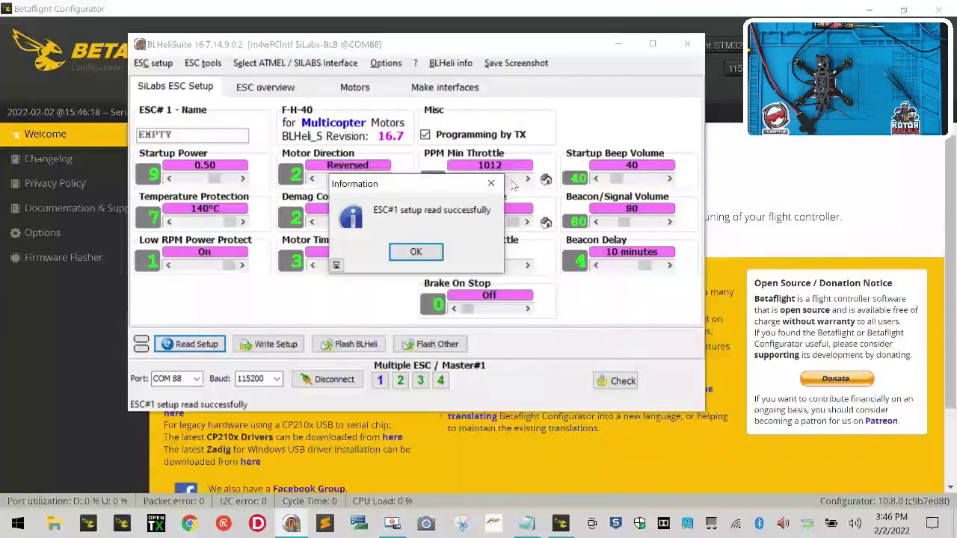
pyautogui.click(415, 252)
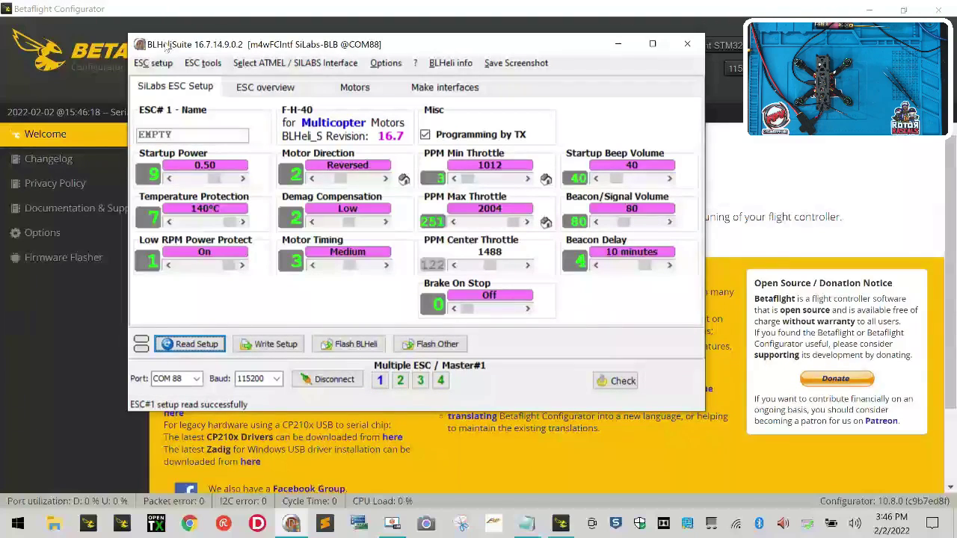
# Maximize the window and check the PPM minimum and maximum throttle of each ESC individually.
pyautogui.click(651, 45)
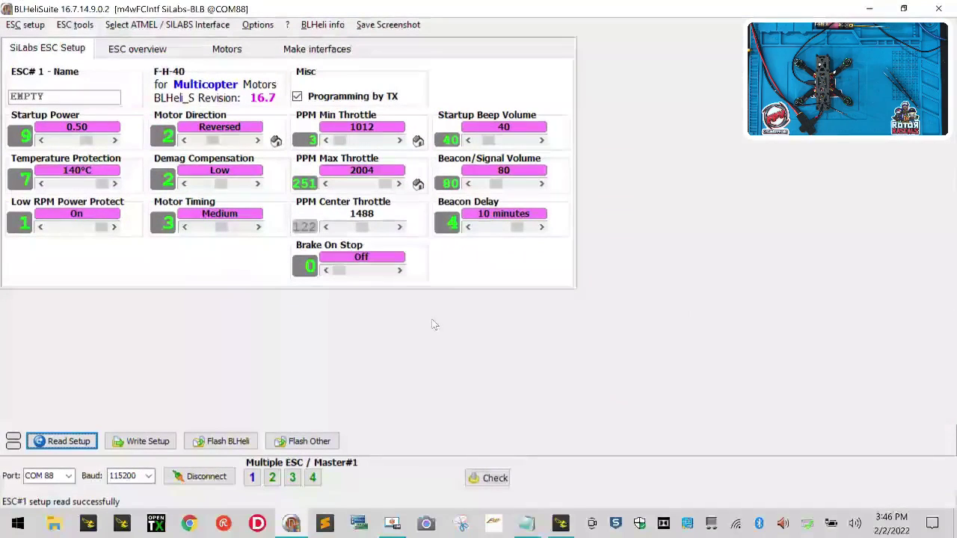
pyautogui.click(252, 479)
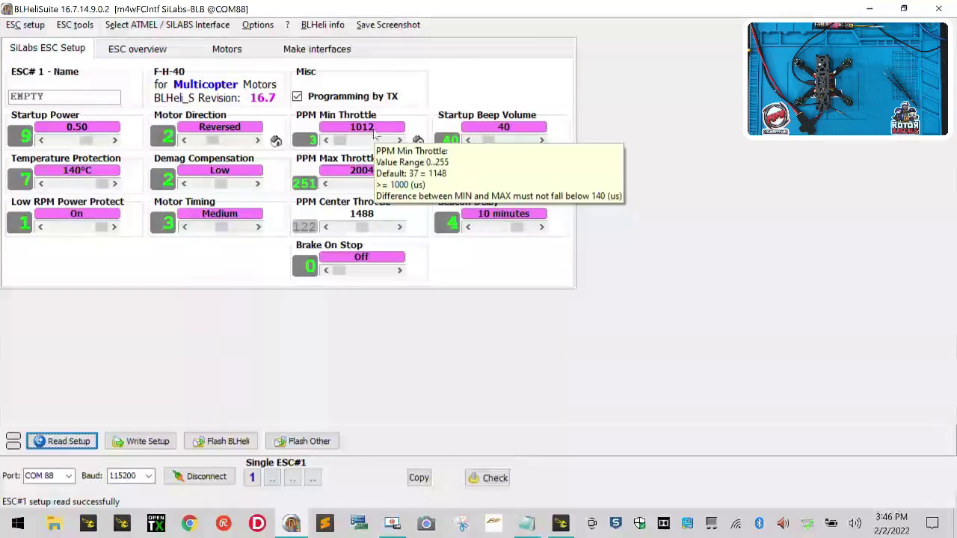
pyautogui.moveTo(359, 177)
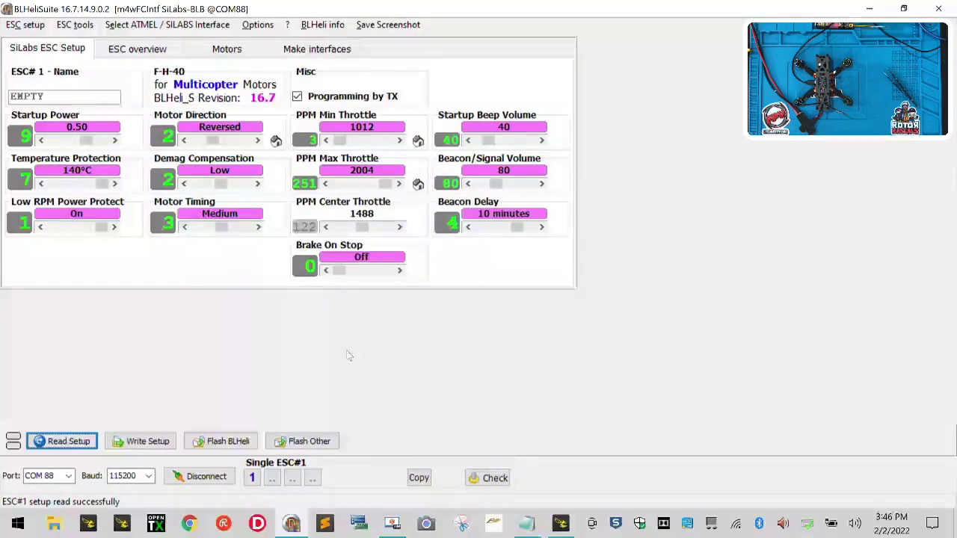
pyautogui.click(272, 478)
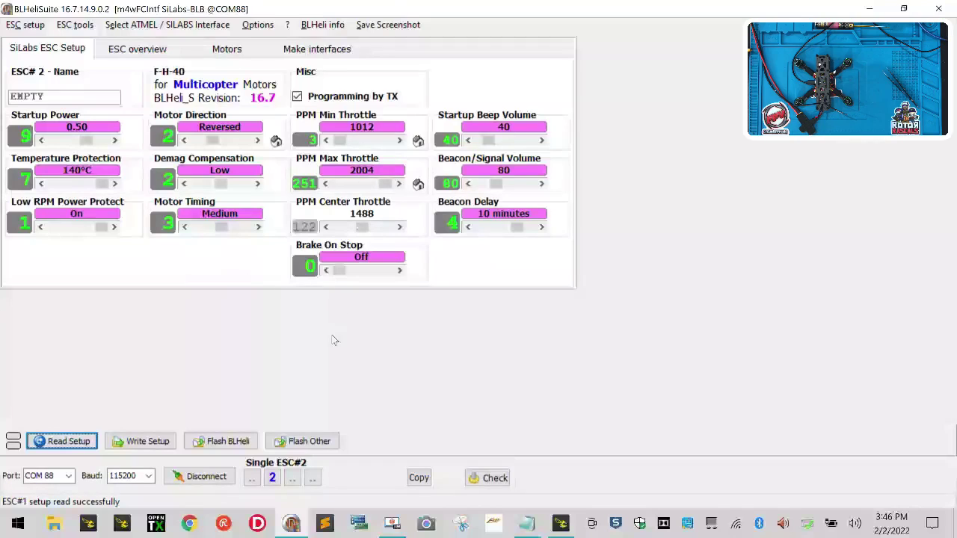
pyautogui.click(293, 477)
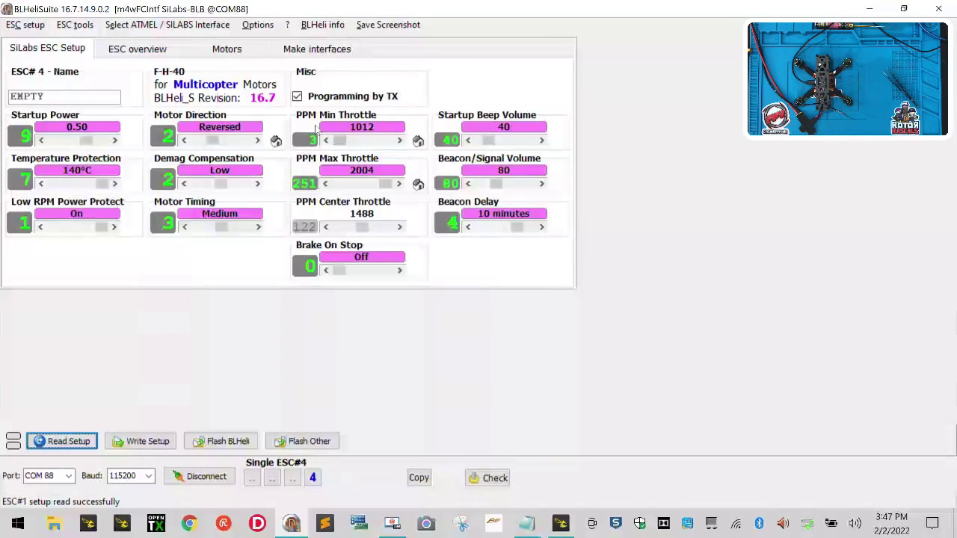
# Turn off Programming by TX for ESCs 1 to 4 together and write the setup to them.
pyautogui.click(252, 478)
pyautogui.click(272, 478)
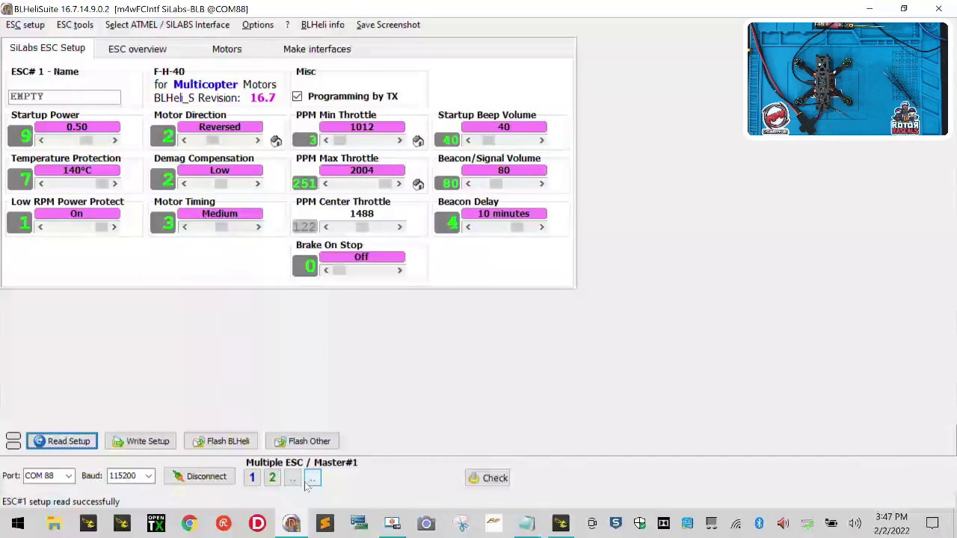
pyautogui.click(293, 478)
pyautogui.click(312, 478)
pyautogui.moveTo(299, 95)
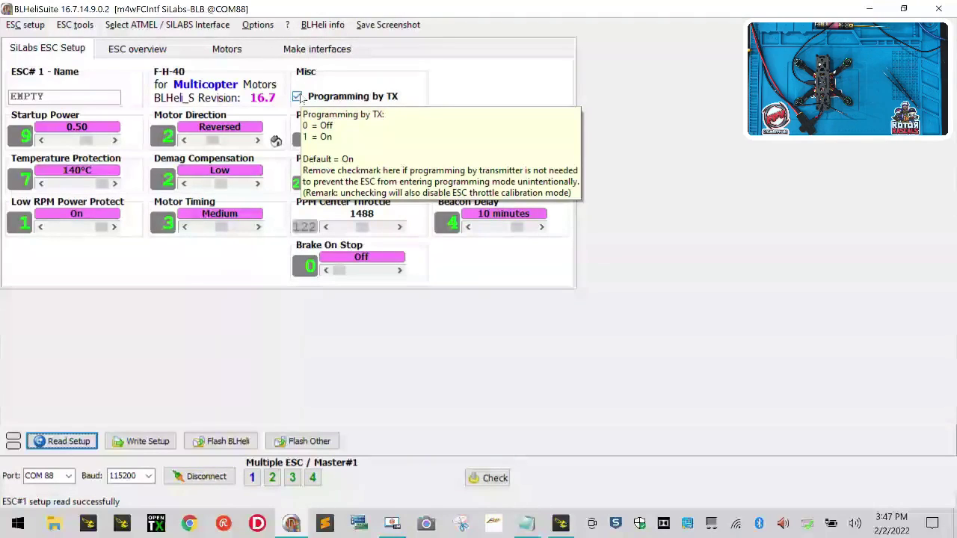
pyautogui.click(298, 96)
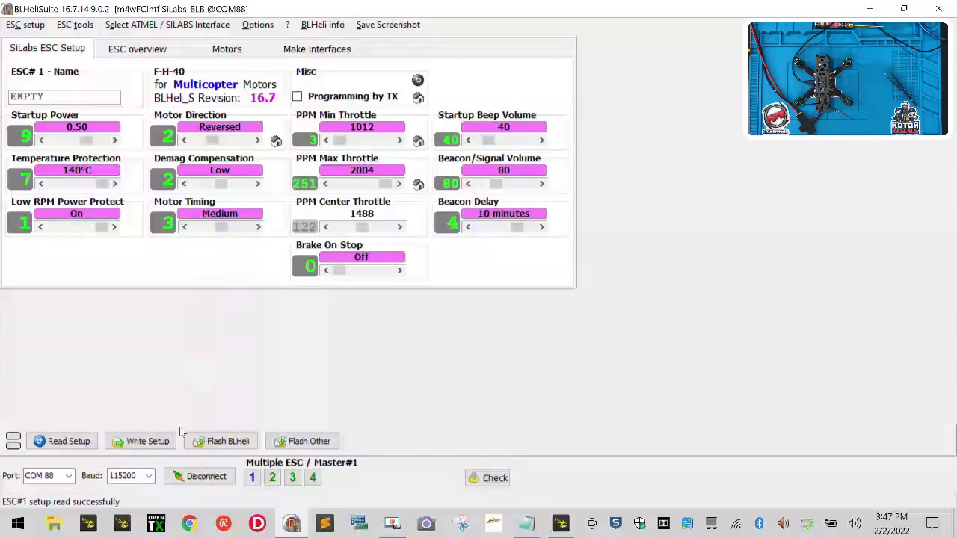
pyautogui.click(158, 442)
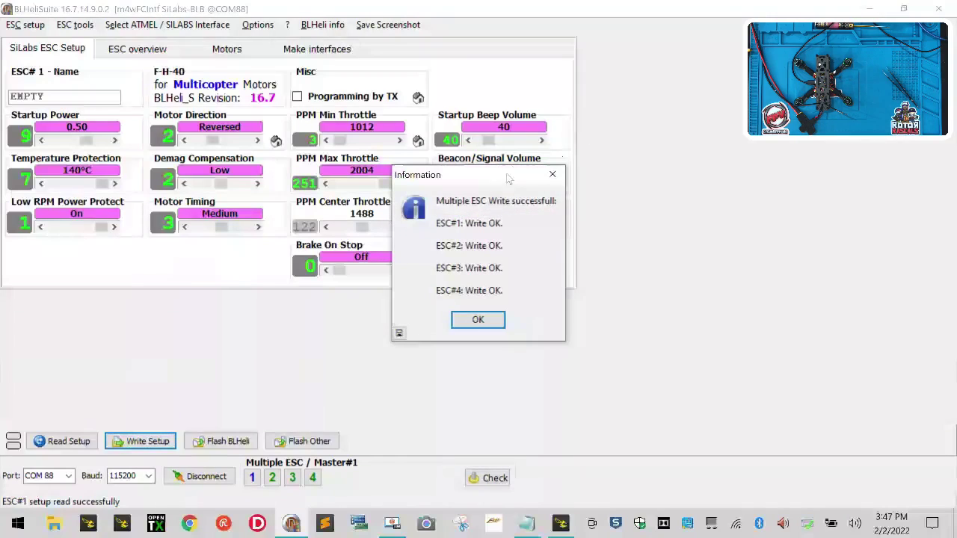
pyautogui.click(488, 320)
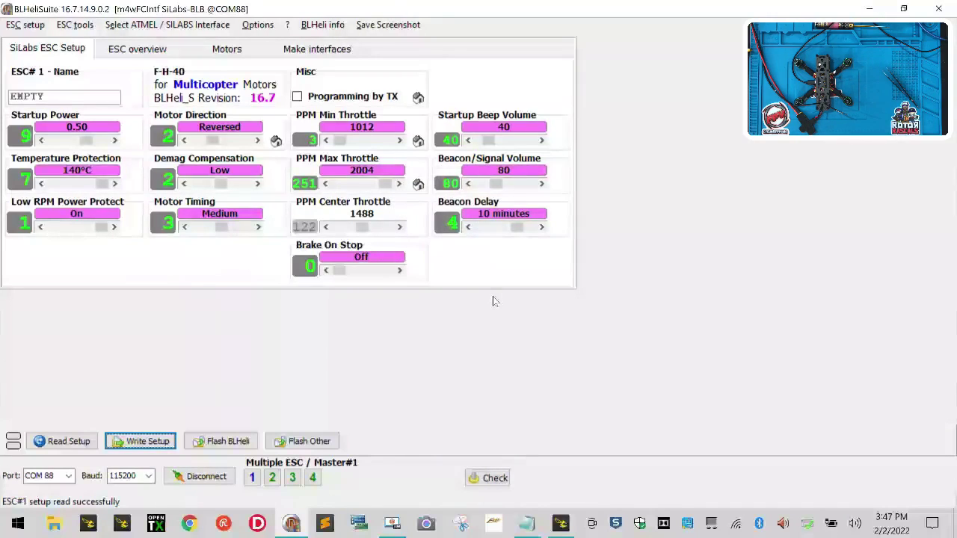
# Disconnect BLHeliSuite from the ESCs and return to Betaflight Configurator.
pyautogui.click(208, 477)
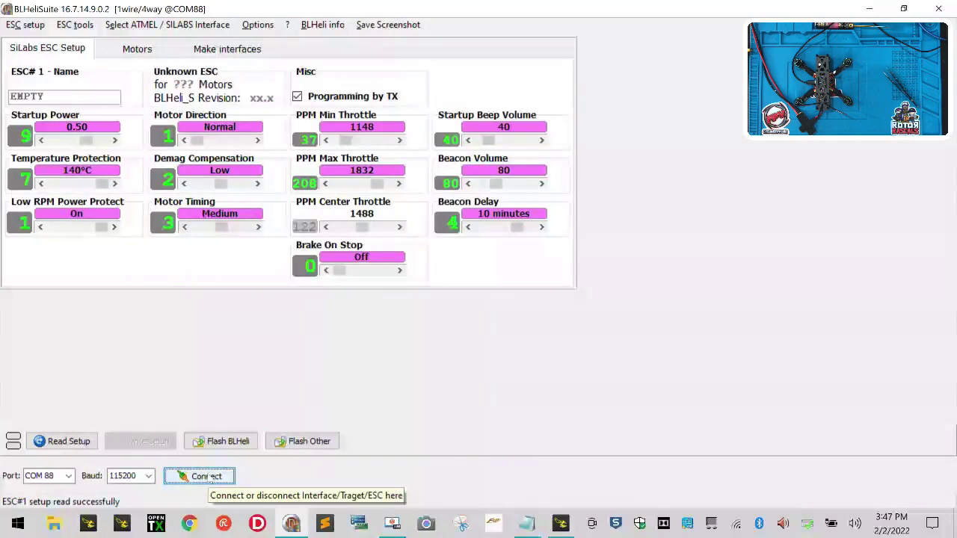
pyautogui.click(871, 9)
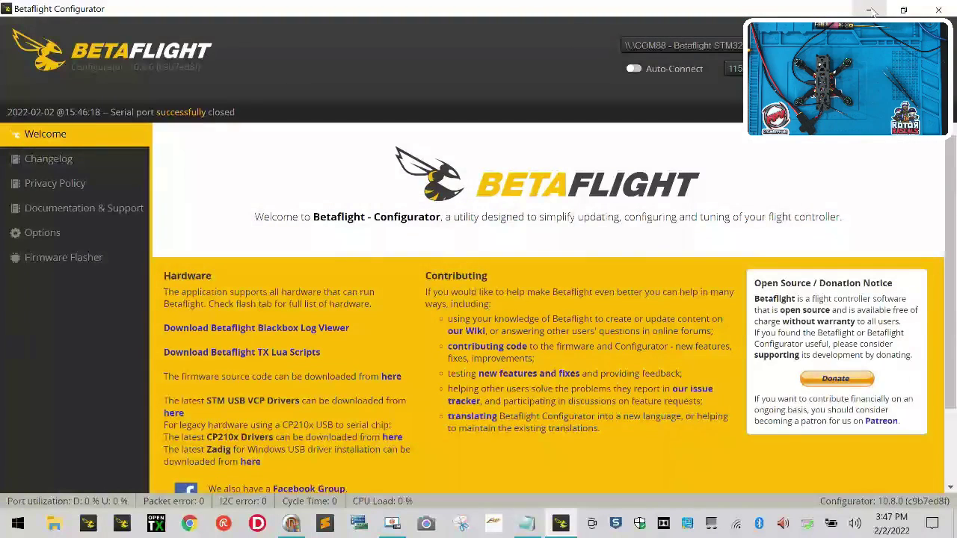